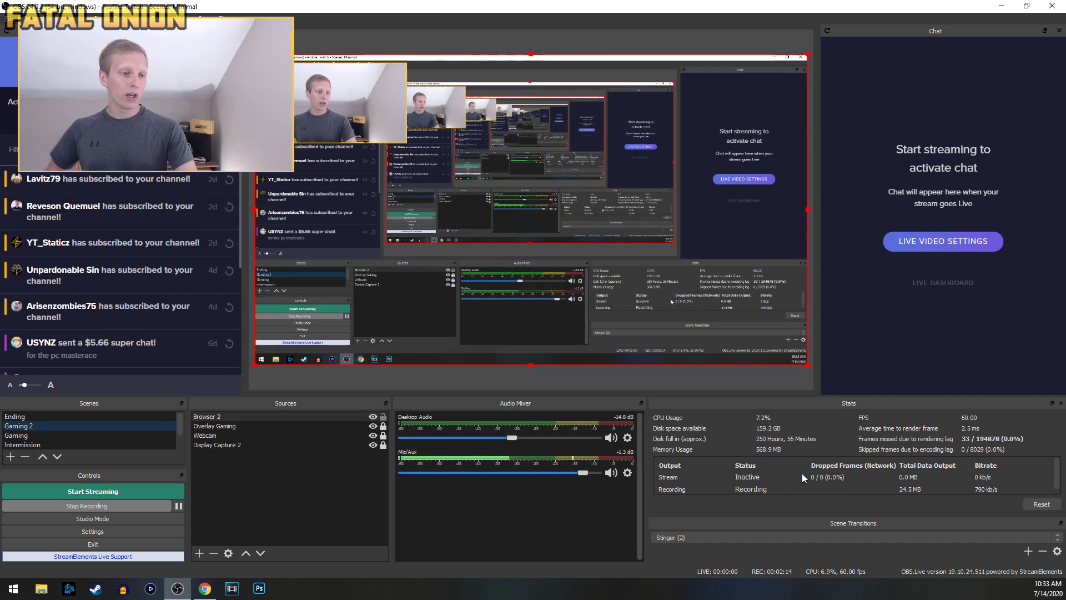
pyautogui.moveTo(213, 417); pyautogui.dragTo(221, 442)
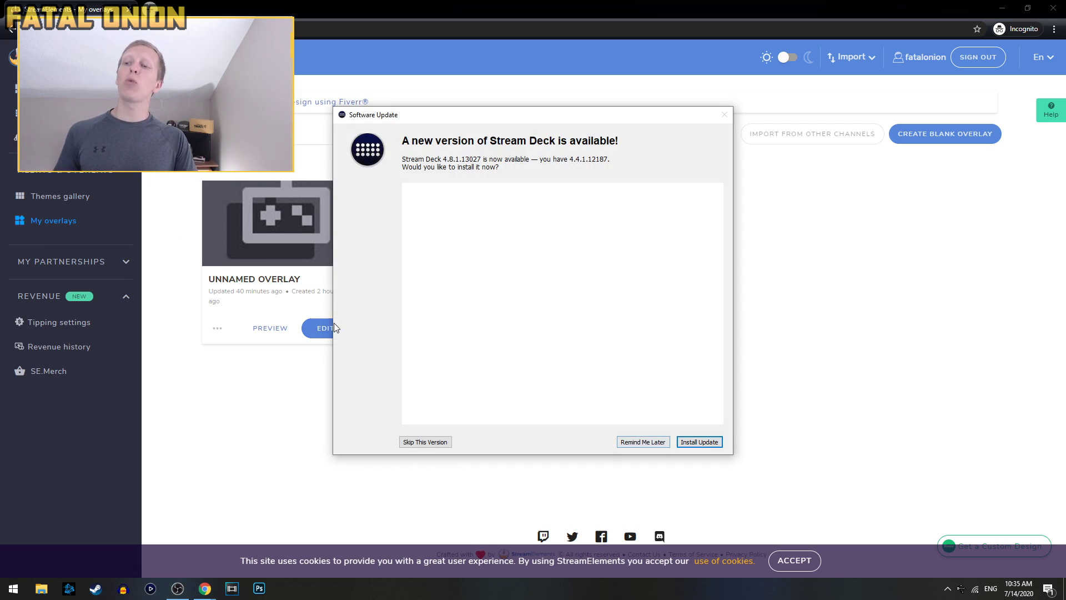
# - Postpone the Stream Deck update and open the unnamed overlay in StreamElements for editing
pyautogui.click(644, 442)
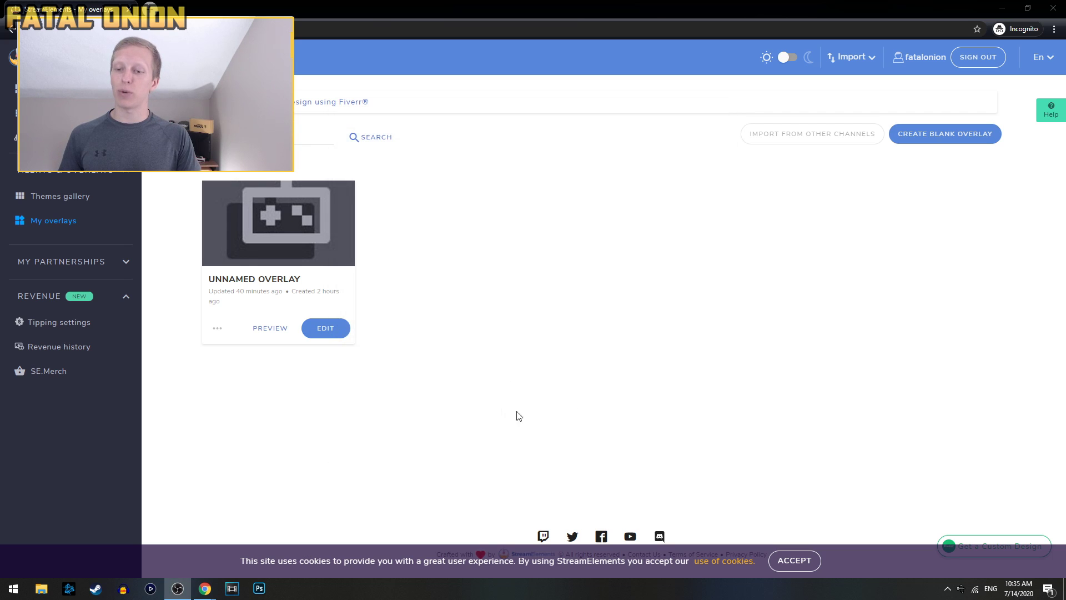
pyautogui.click(320, 327)
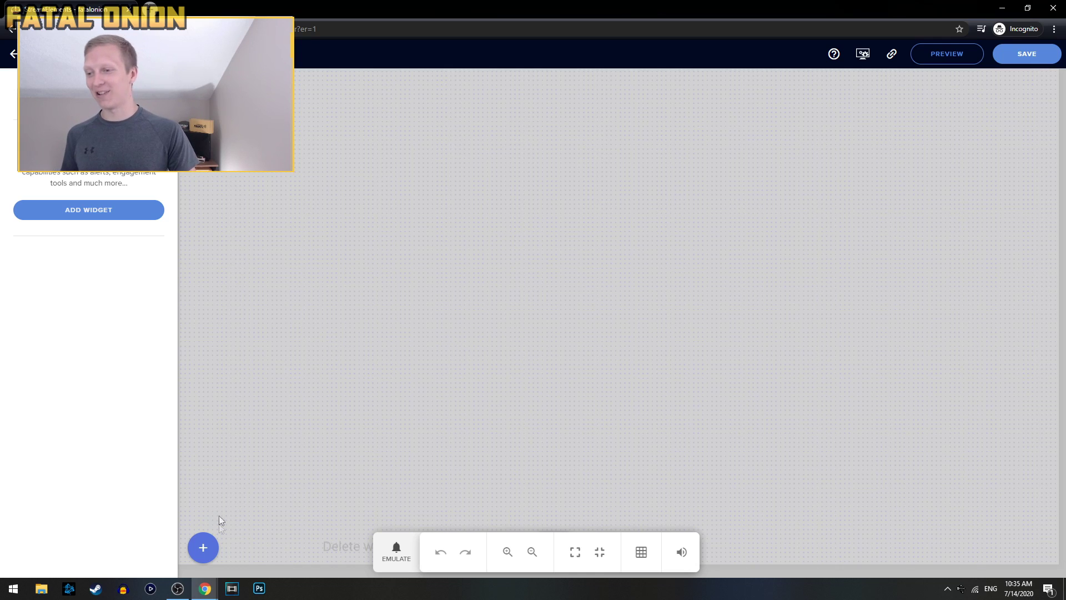
# - Add the "Your stream's chat" widget from the stream tools and size it as a tall box along the canvas's right side
pyautogui.rightClick(203, 546)
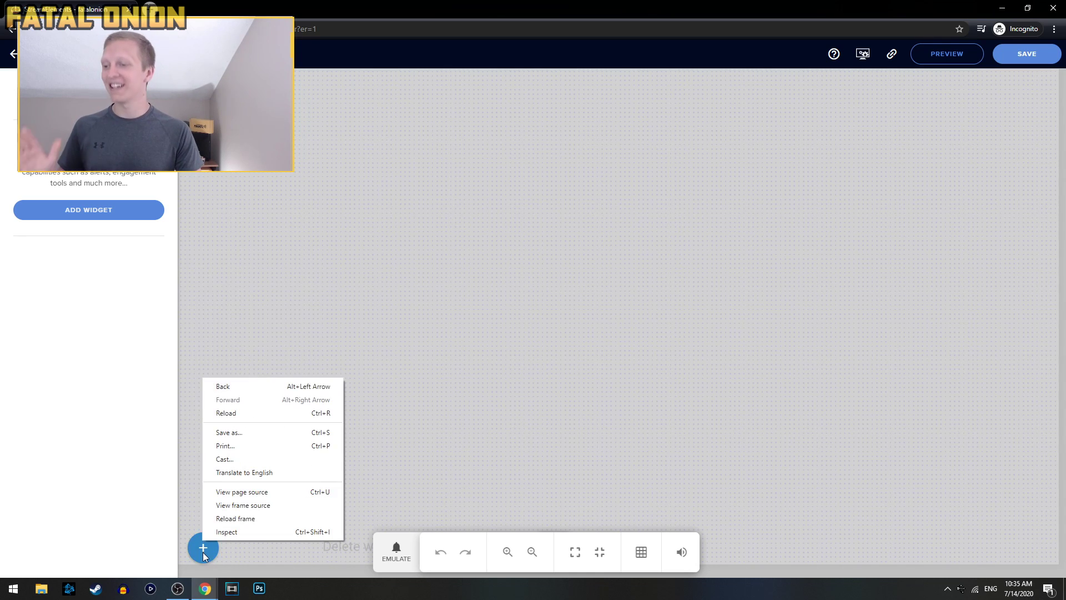
pyautogui.click(203, 547)
pyautogui.moveTo(251, 503)
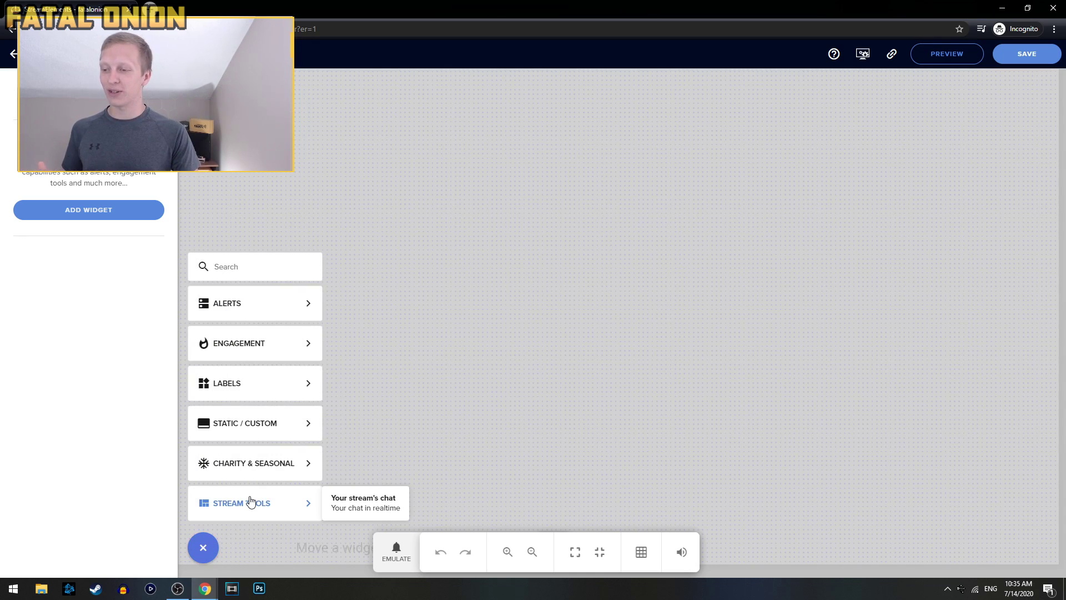
pyautogui.click(371, 503)
pyautogui.moveTo(711, 240); pyautogui.dragTo(696, 508)
pyautogui.moveTo(799, 278); pyautogui.dragTo(908, 264)
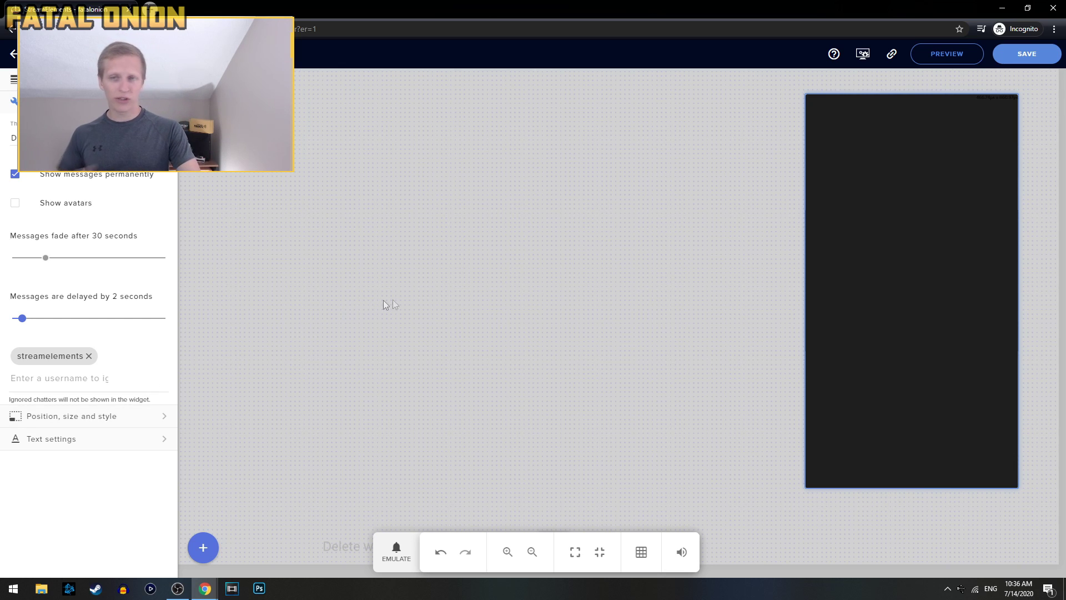
# - Save the overlay and copy its URL
pyautogui.click(1046, 59)
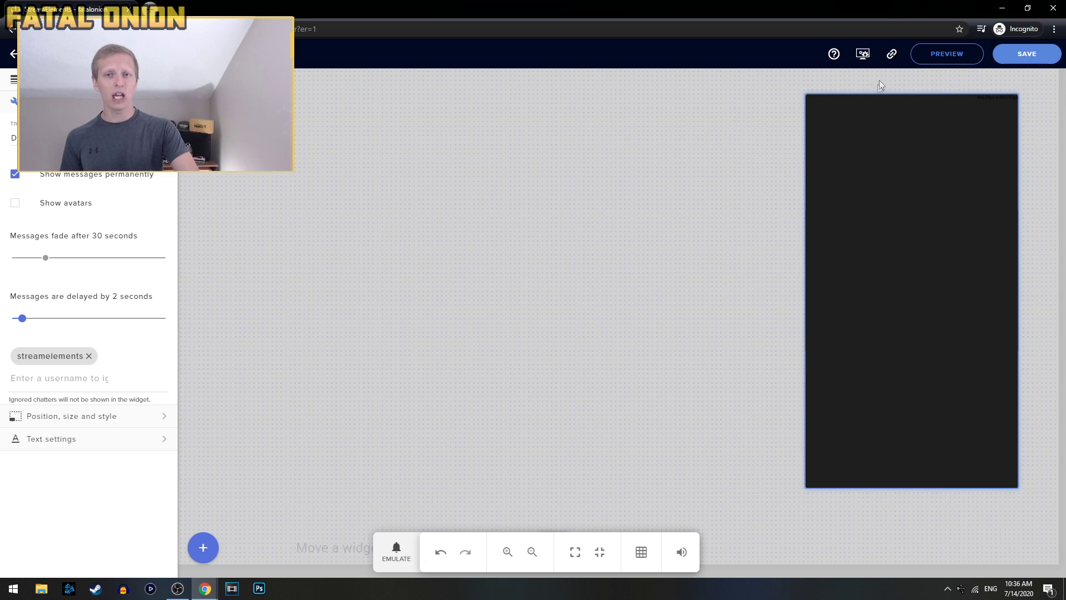
pyautogui.click(892, 54)
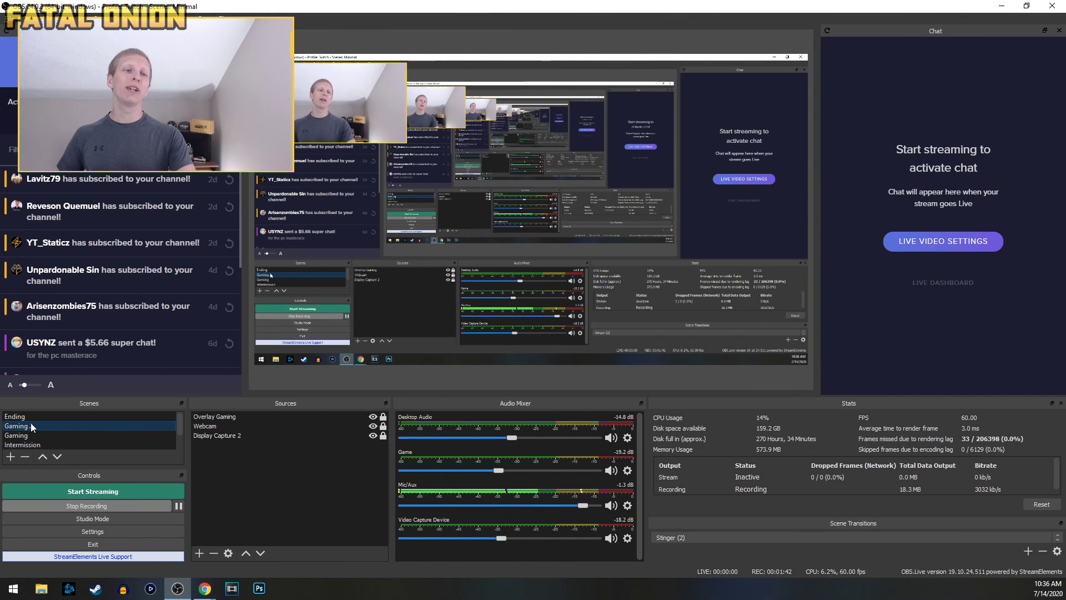
# - Switch to OBS and add a new Browser source to the Gaming 2 scene, pasting the private overlay URL and setting the size to 1920 × 1080
pyautogui.click(201, 553)
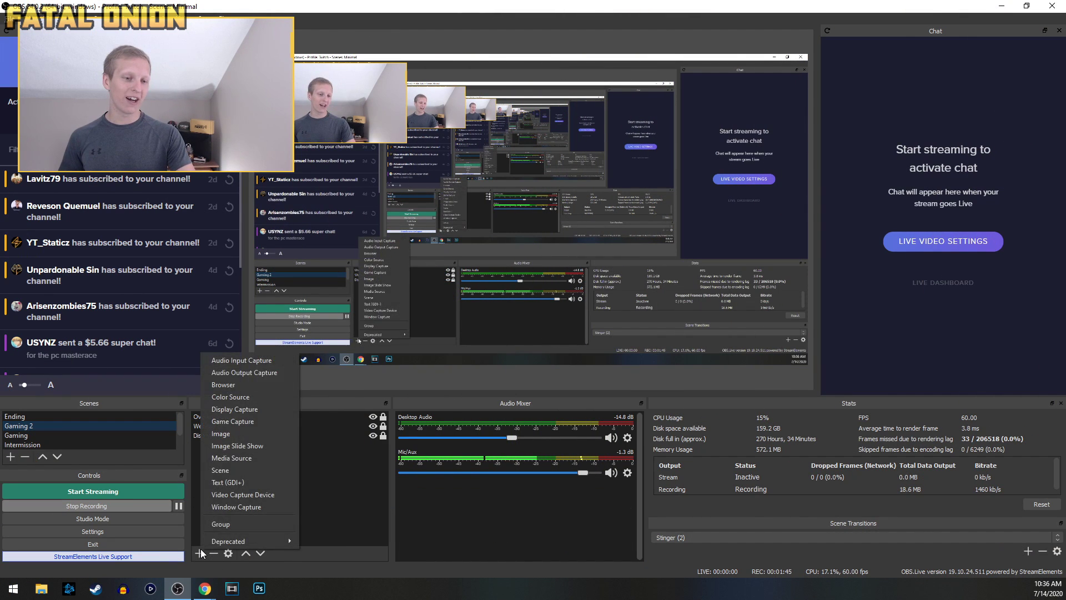
pyautogui.click(240, 385)
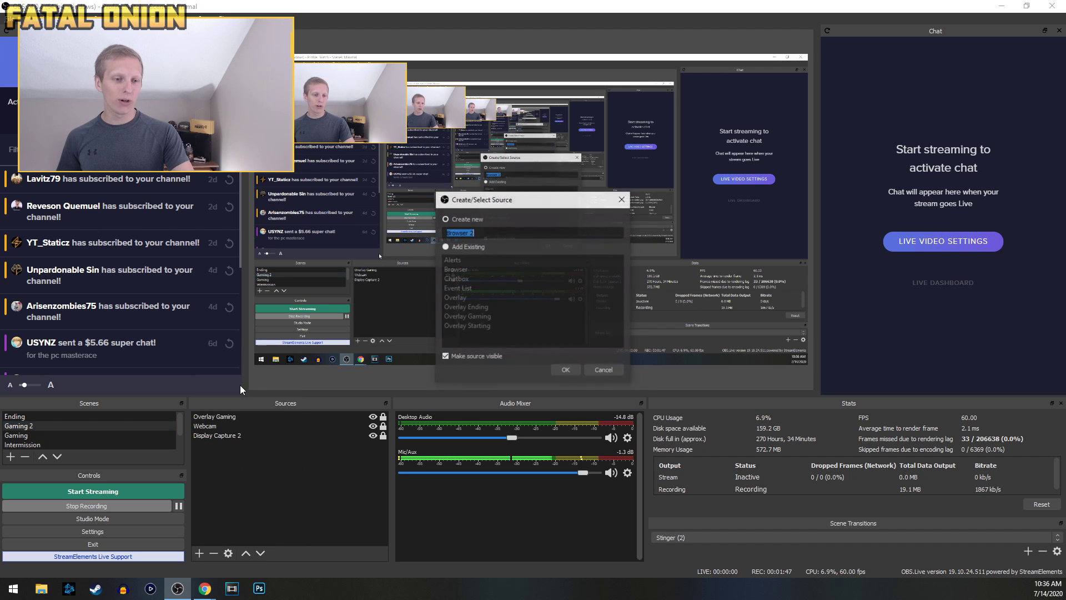
pyautogui.click(567, 372)
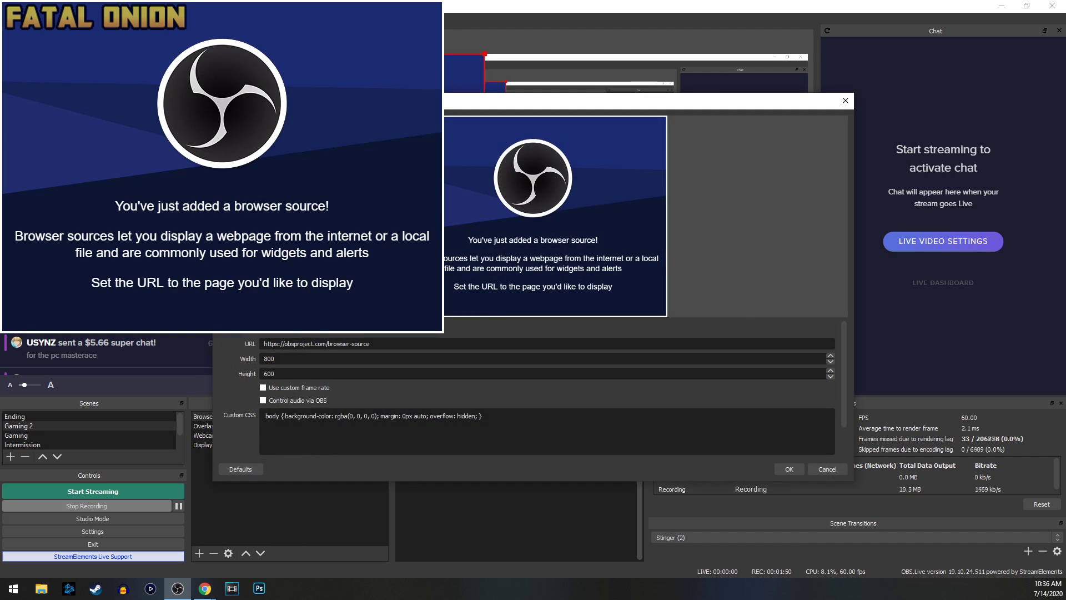
pyautogui.tripleClick(327, 343)
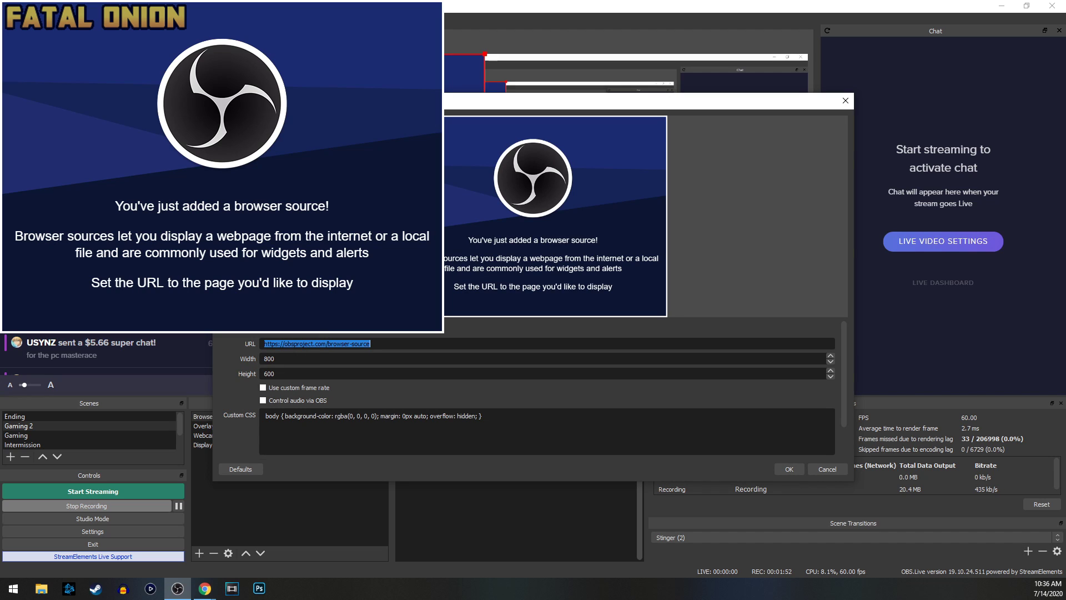
pyautogui.hotkey('ctrl', 'v')
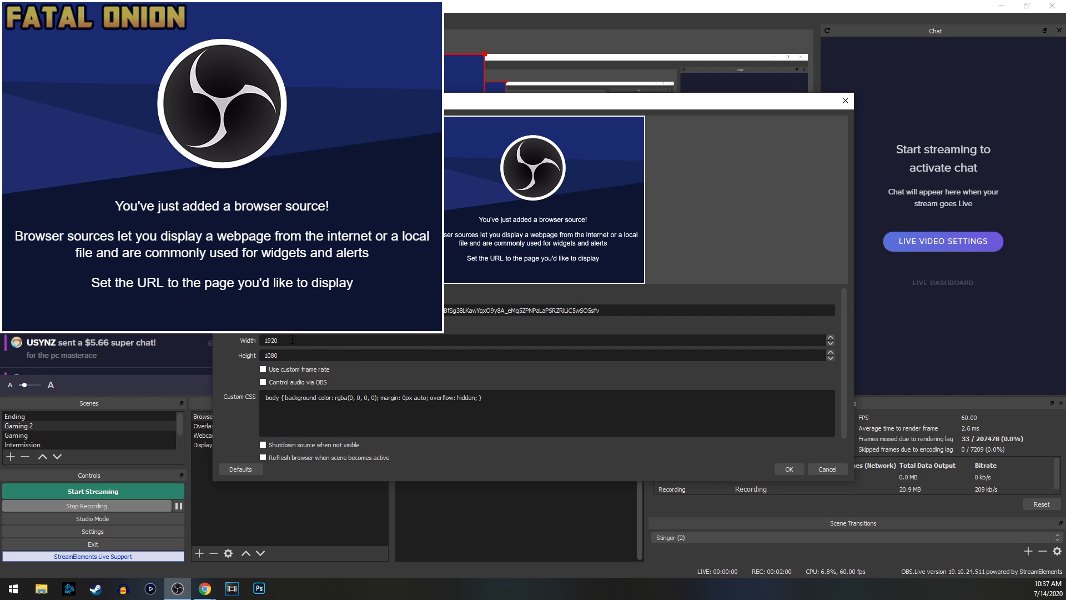
pyautogui.click(795, 473)
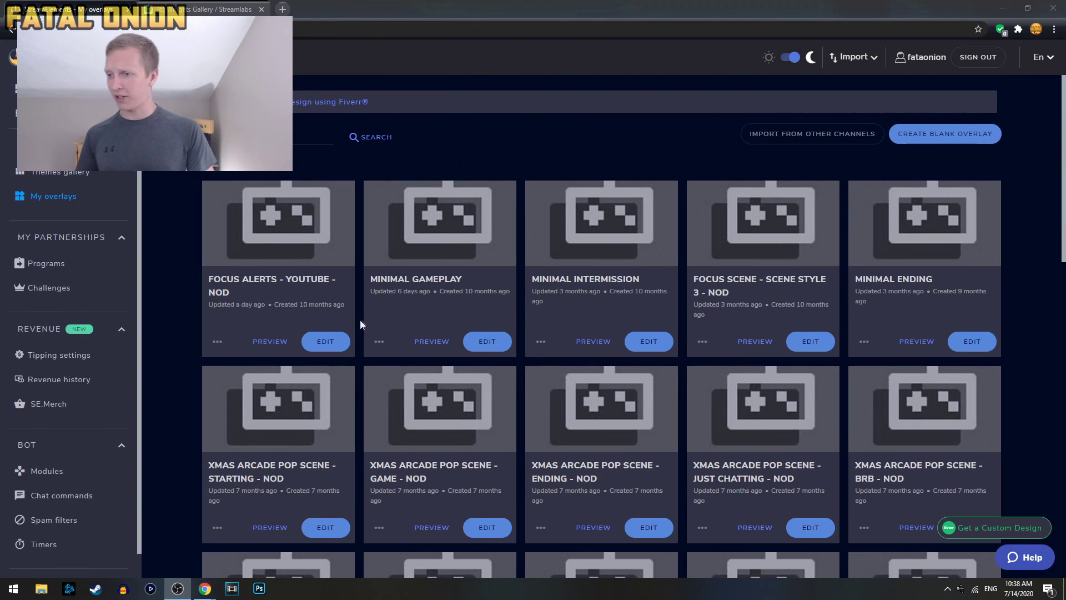
# - Switch to StreamElements, open the Minimal Gameplay overlay for editing and look at the available widget categories
pyautogui.click(321, 339)
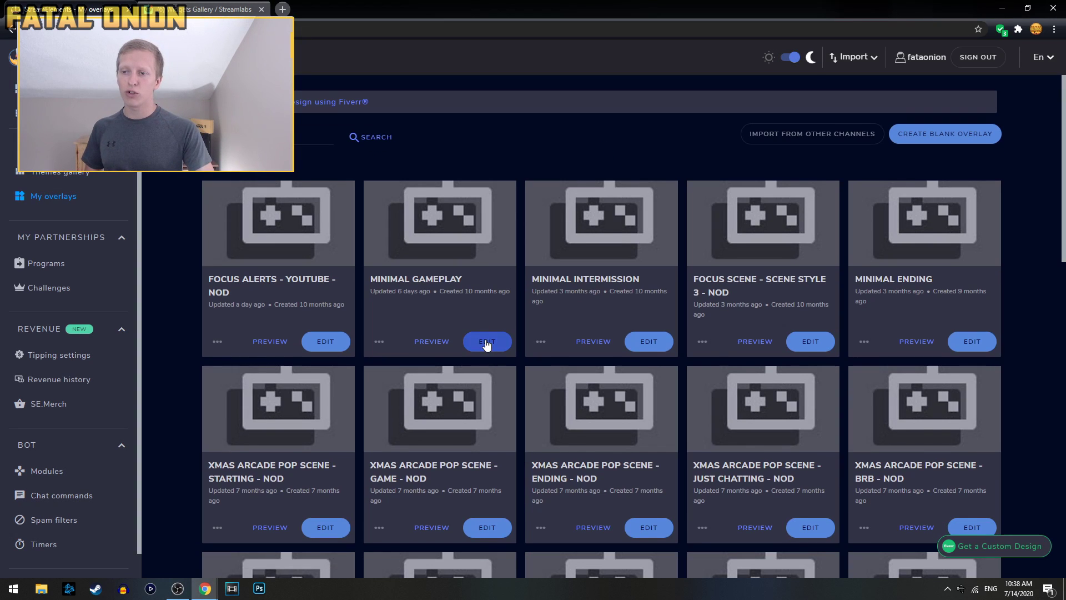
pyautogui.click(486, 342)
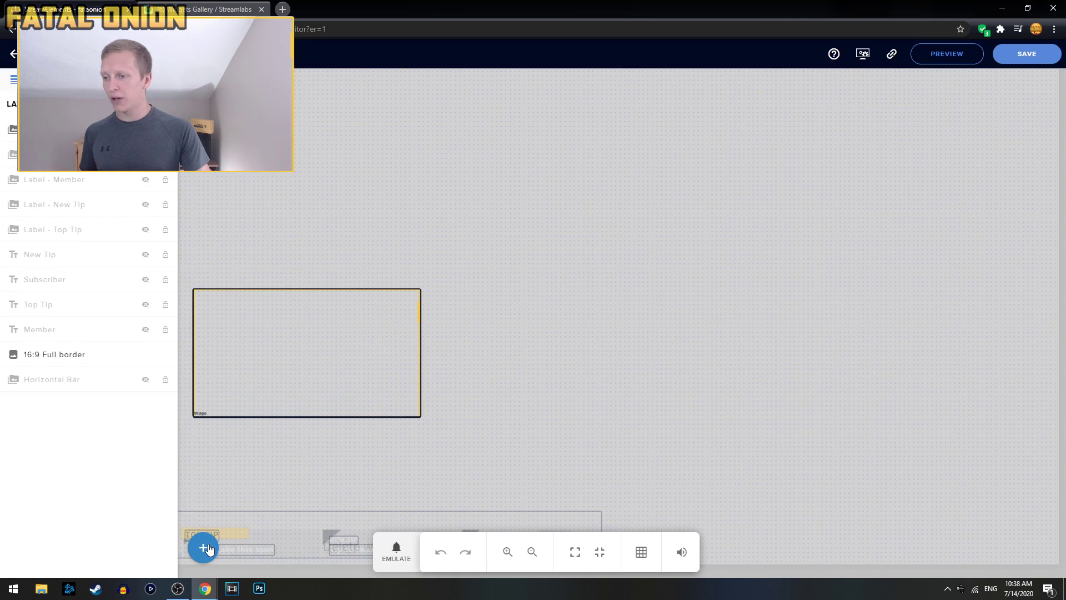
pyautogui.click(204, 548)
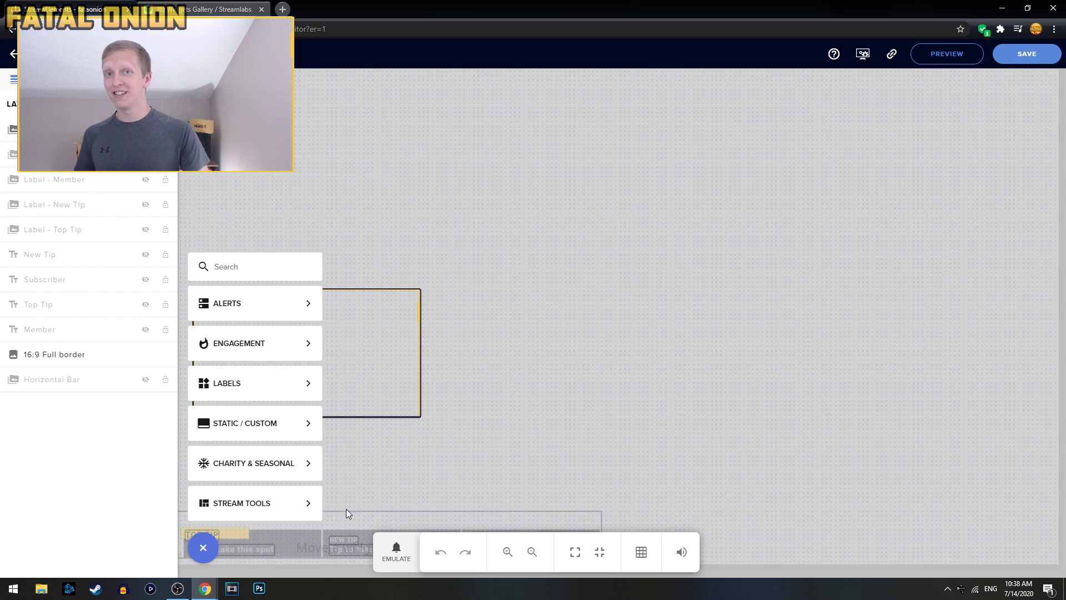
pyautogui.click(546, 214)
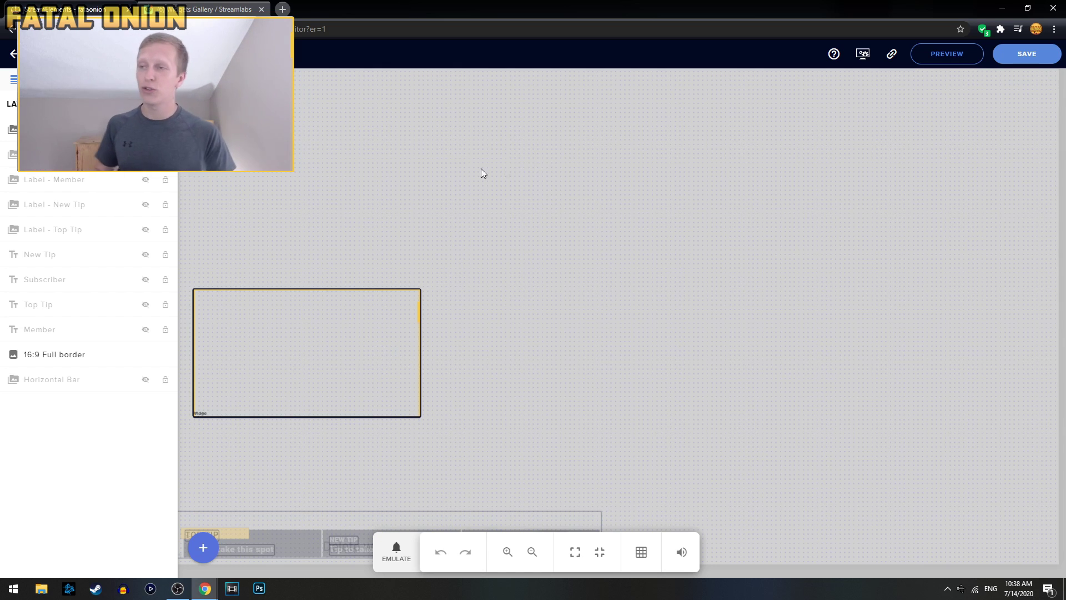
# - Switch to Streamlabs, open the Chat Box widget and examine its preview, theme, badge, text, message timing and custom HTML/CSS settings
pyautogui.click(231, 4)
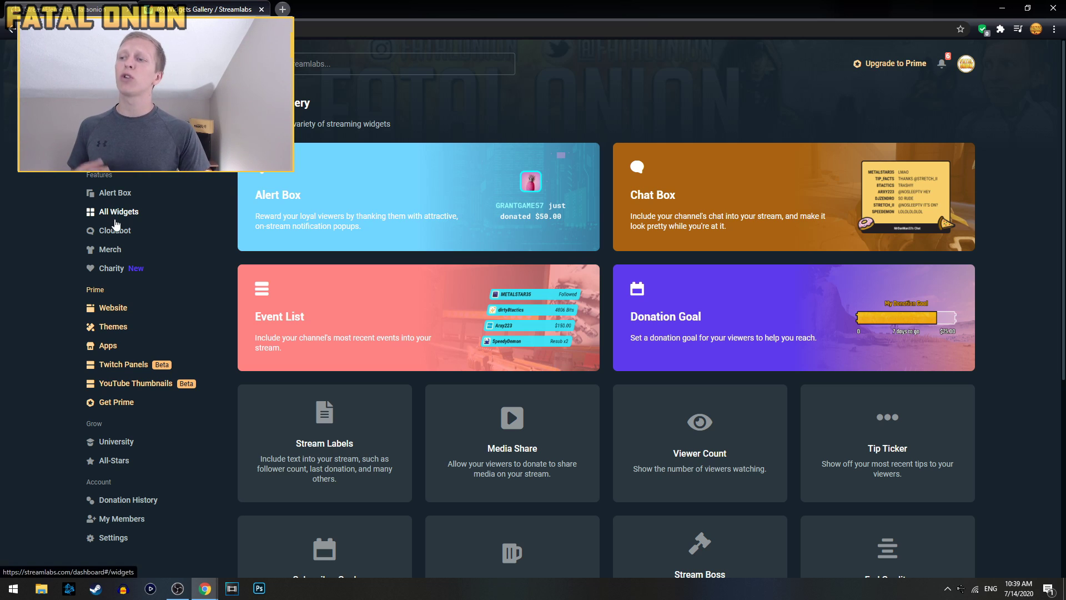
pyautogui.click(682, 199)
pyautogui.scroll(-7, 562, 267)
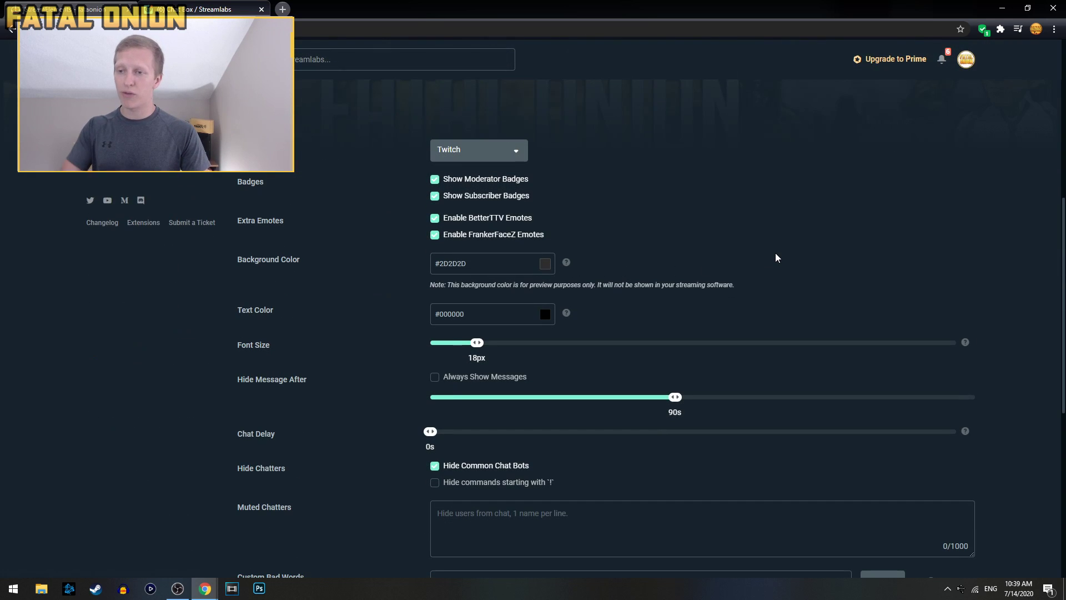
pyautogui.scroll(-7, 774, 252)
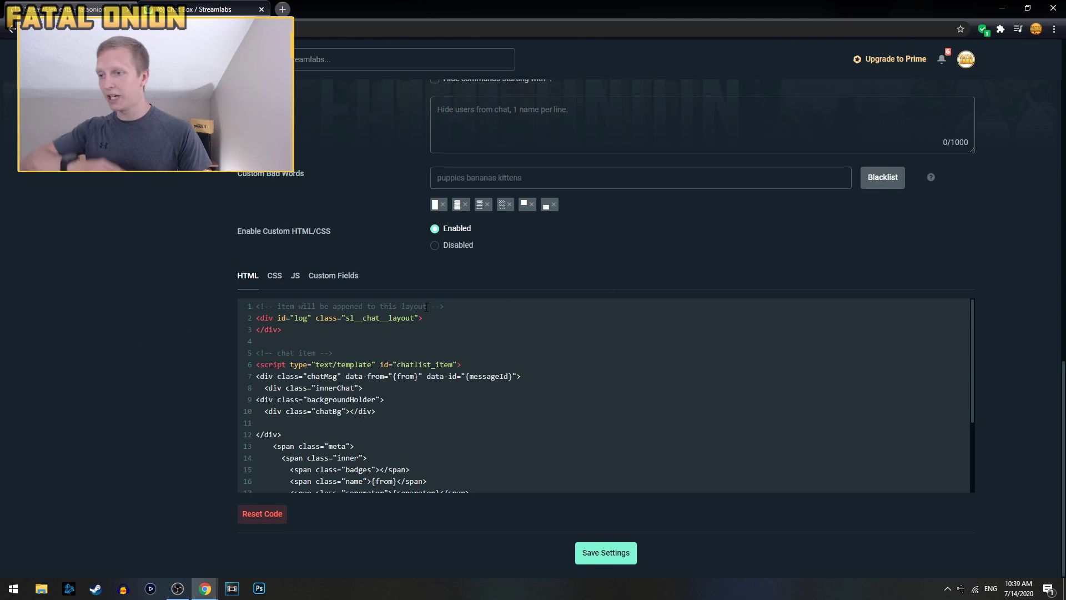
pyautogui.scroll(6, 215, 338)
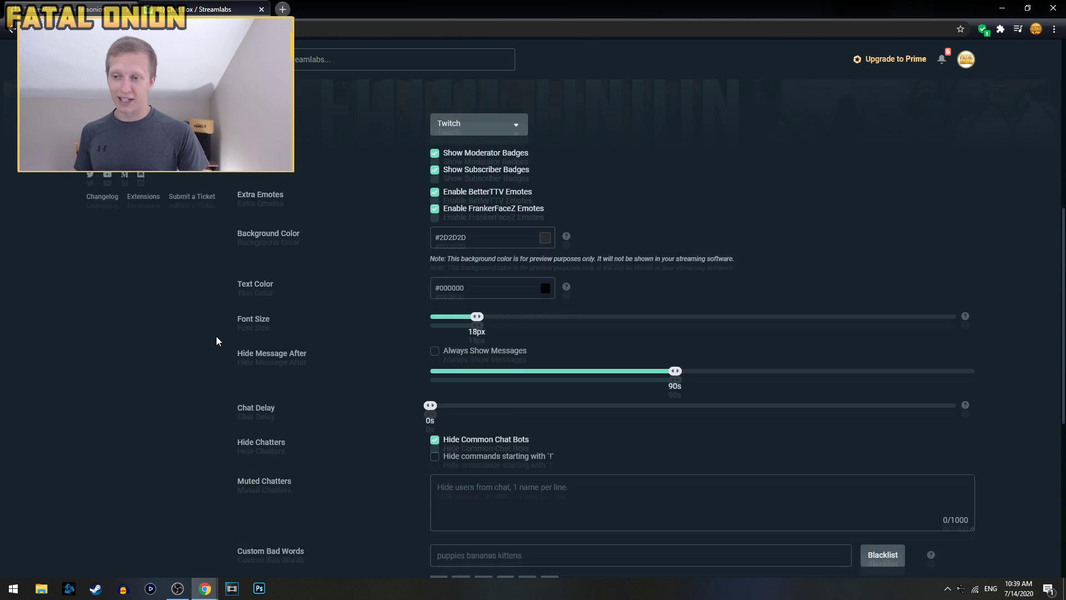
pyautogui.scroll(5, 216, 333)
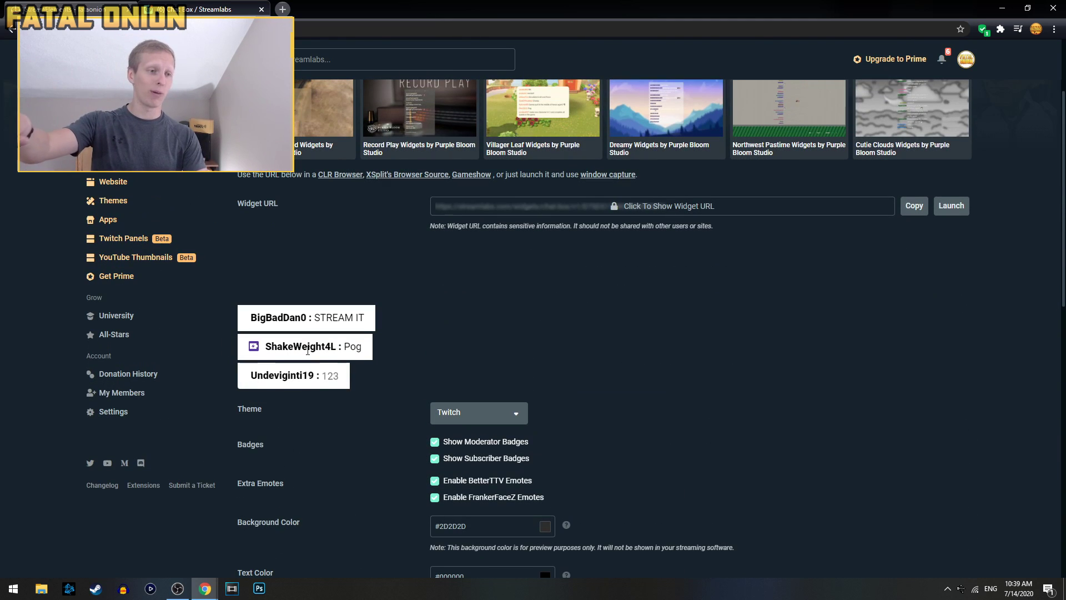
pyautogui.scroll(-10, 310, 349)
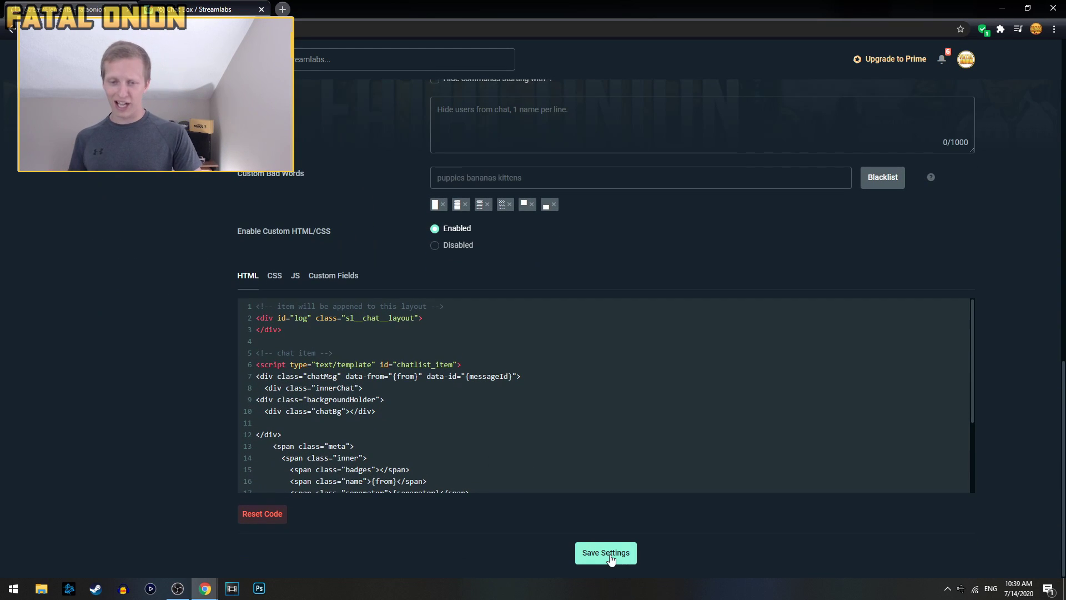
pyautogui.scroll(12, 611, 559)
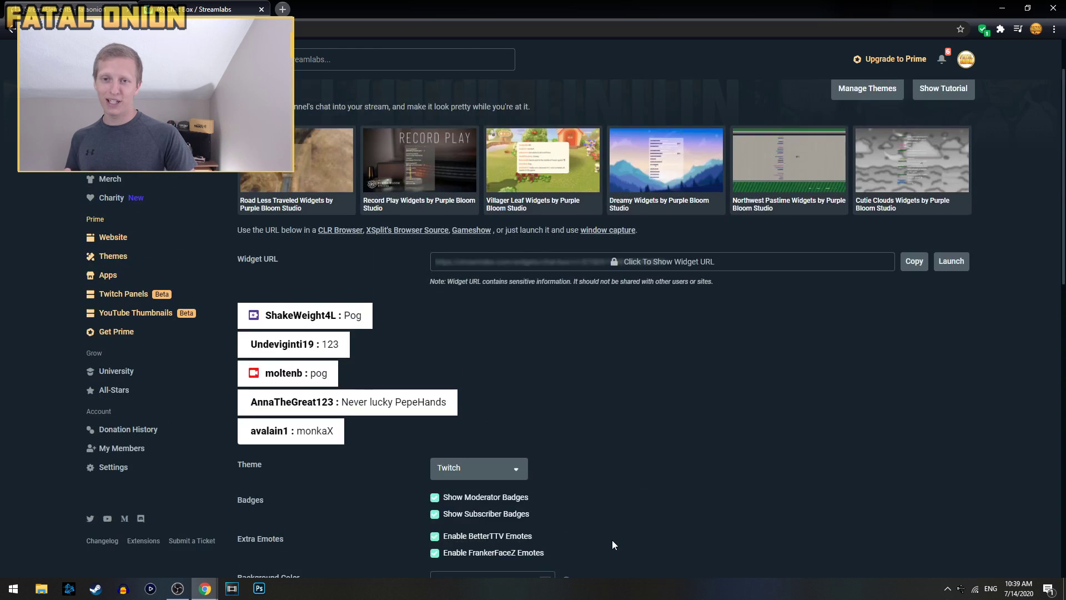
# - Copy the private Chat Box widget URL, add it as a new Browser source in OBS's Gaming 2 scene and place it at the canvas's upper right
pyautogui.click(911, 333)
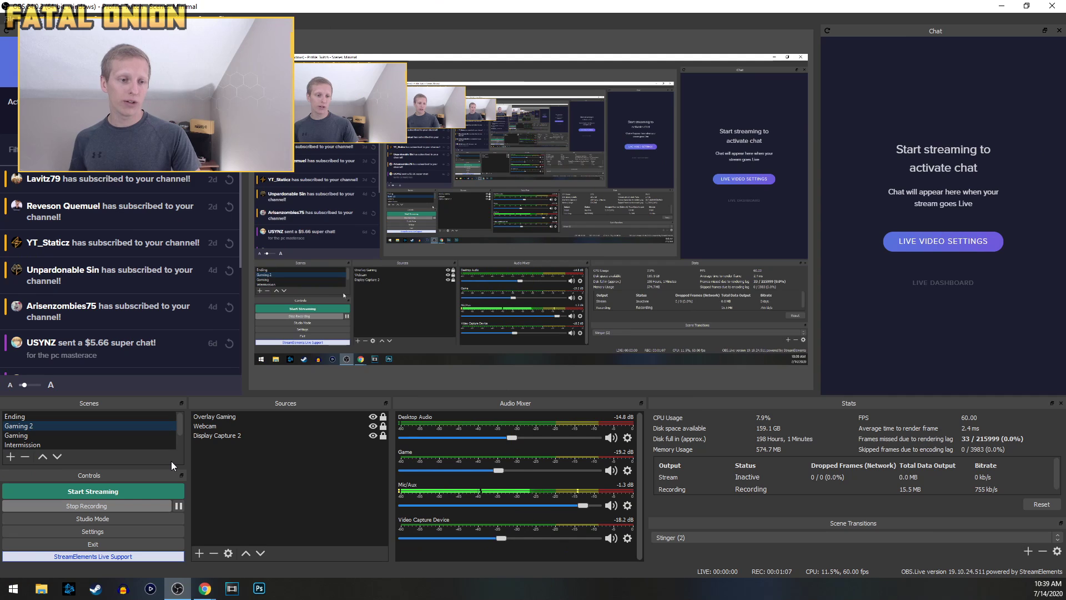
pyautogui.click(198, 553)
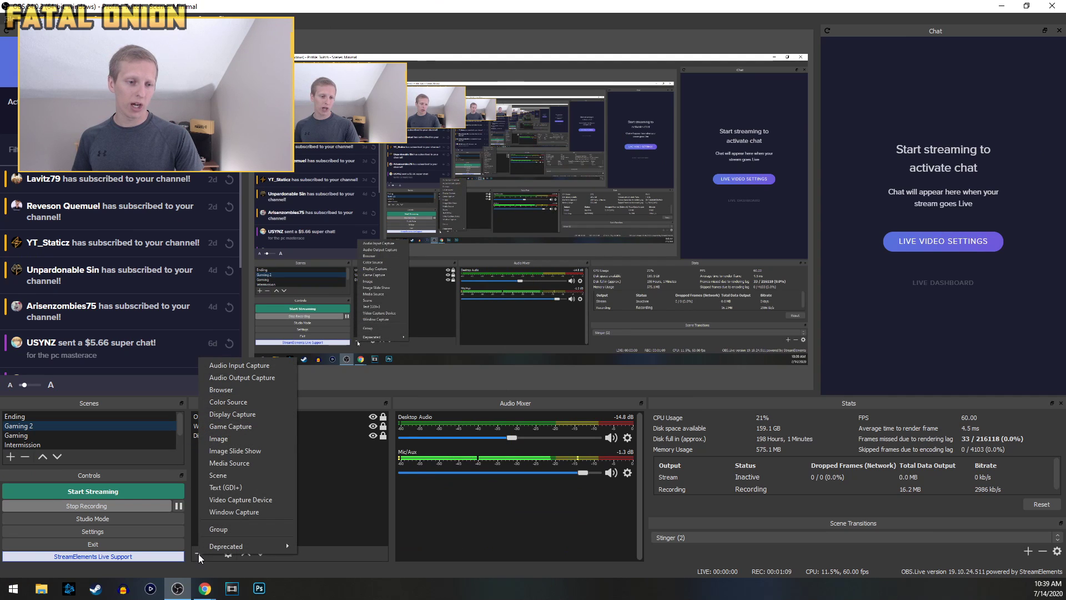
pyautogui.click(241, 390)
pyautogui.click(570, 367)
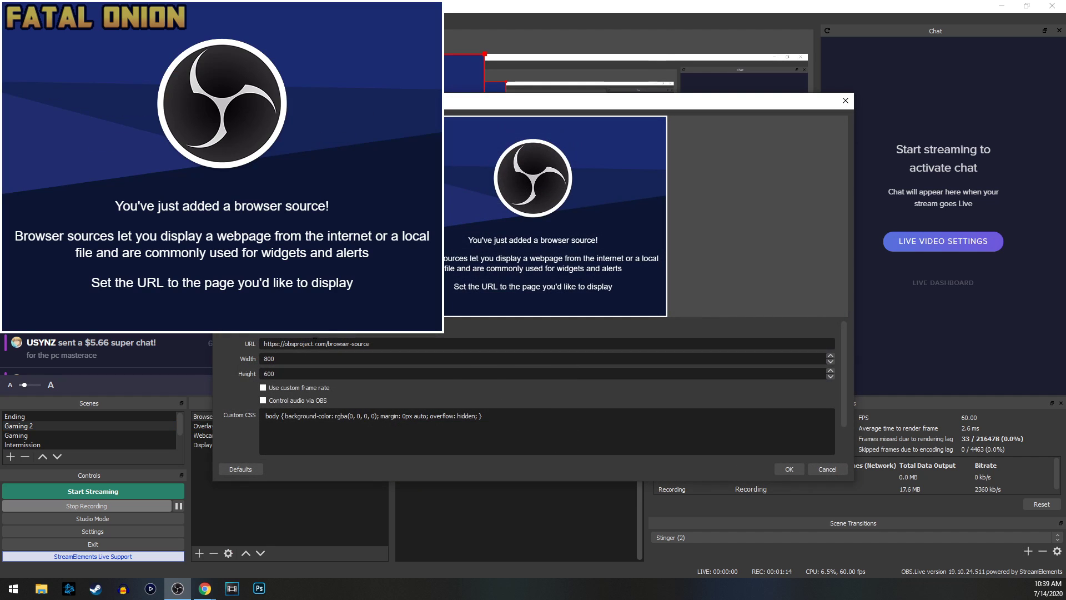
pyautogui.hotkey('ctrl', 'a')
pyautogui.hotkey('ctrl', 'v')
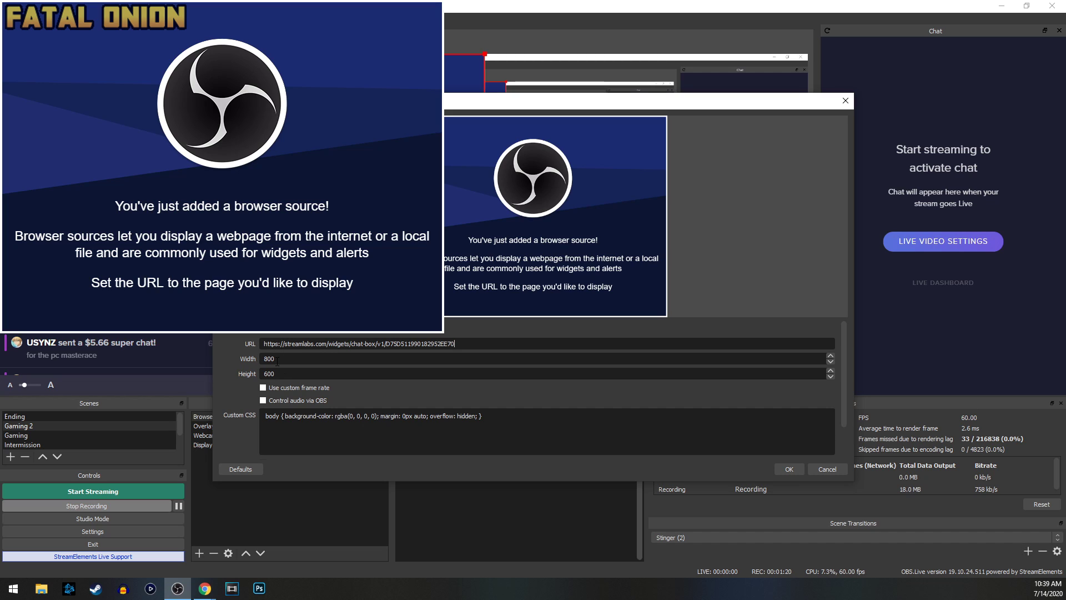
pyautogui.click(785, 468)
pyautogui.moveTo(645, 201); pyautogui.dragTo(672, 181)
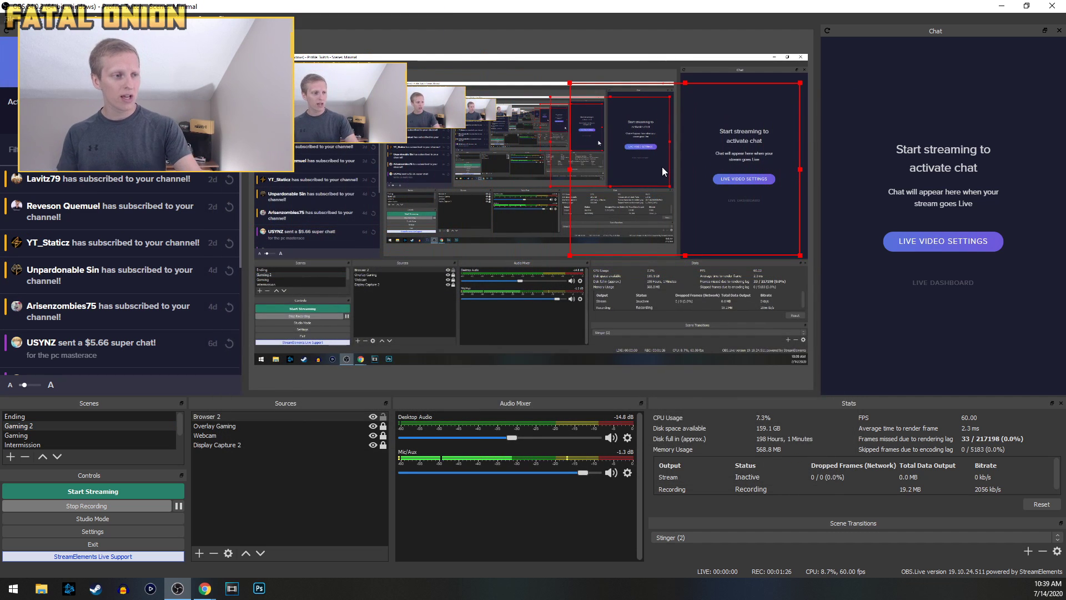